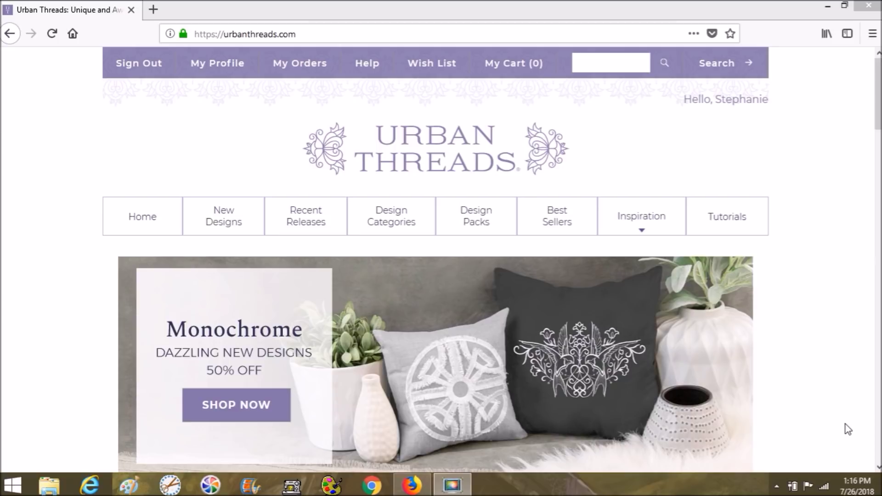
# Step: Browse Design Categories to the Freebies and open the Donut Worry Be Happy product page
pyautogui.click(400, 227)
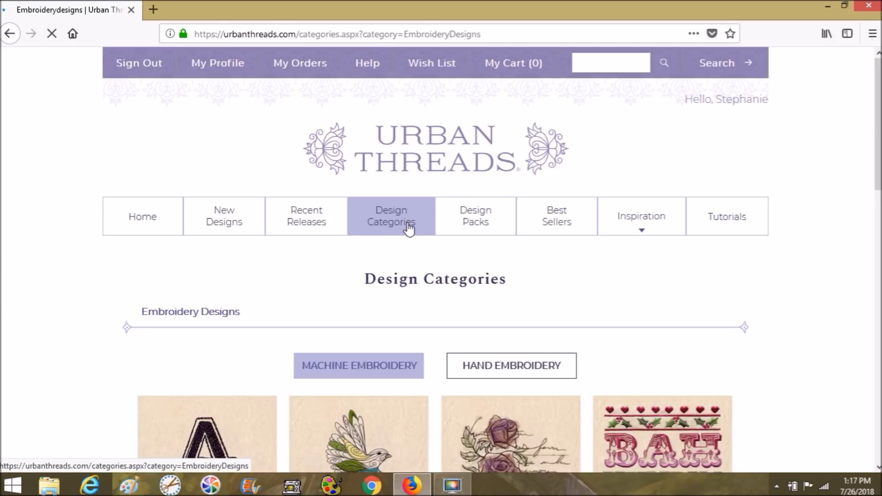
pyautogui.scroll(-2, 819, 374)
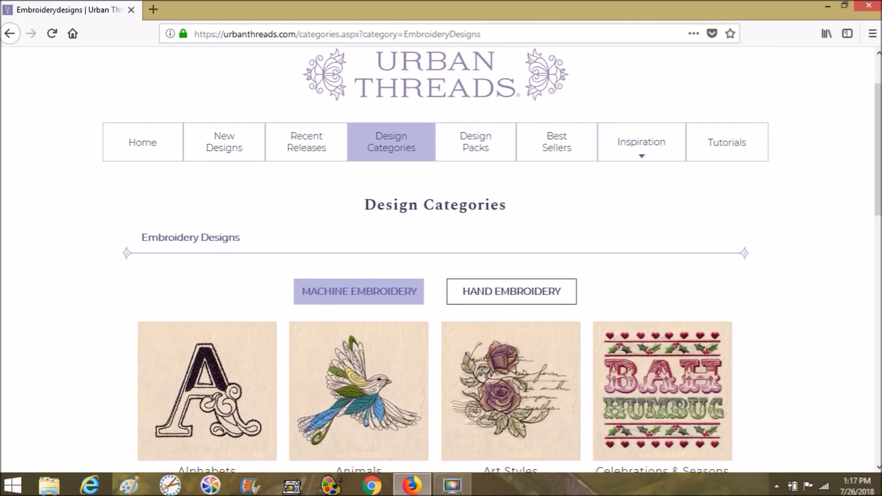
pyautogui.scroll(-5, 809, 362)
pyautogui.scroll(-2, 810, 365)
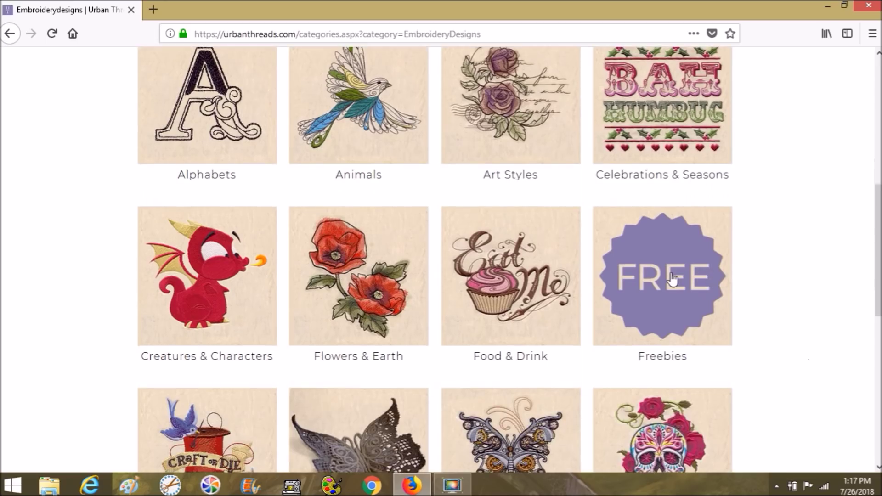
pyautogui.click(672, 278)
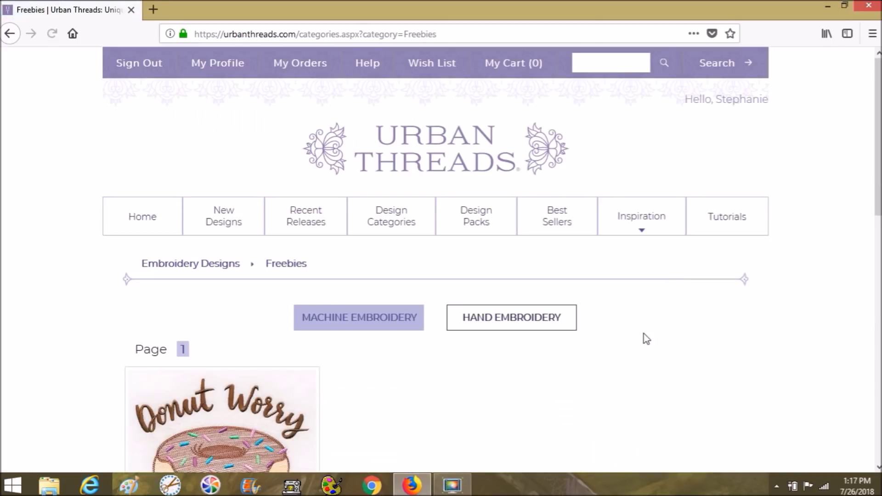
pyautogui.scroll(-3, 669, 411)
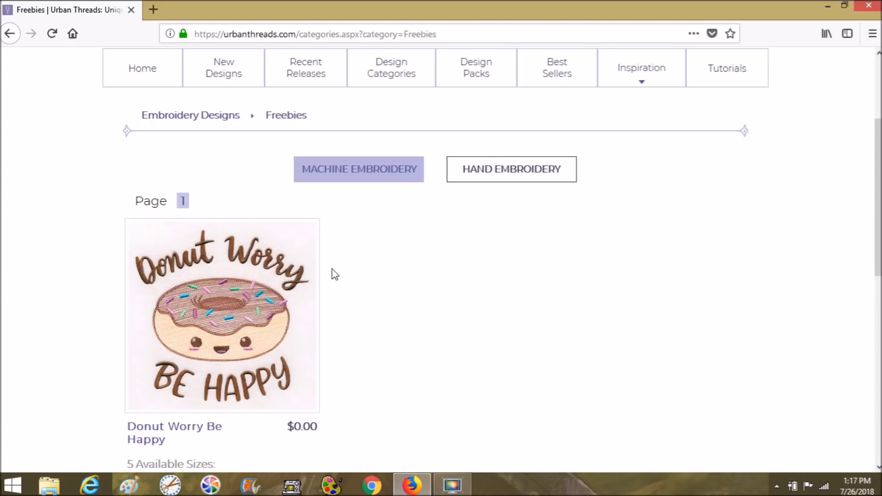
pyautogui.click(242, 316)
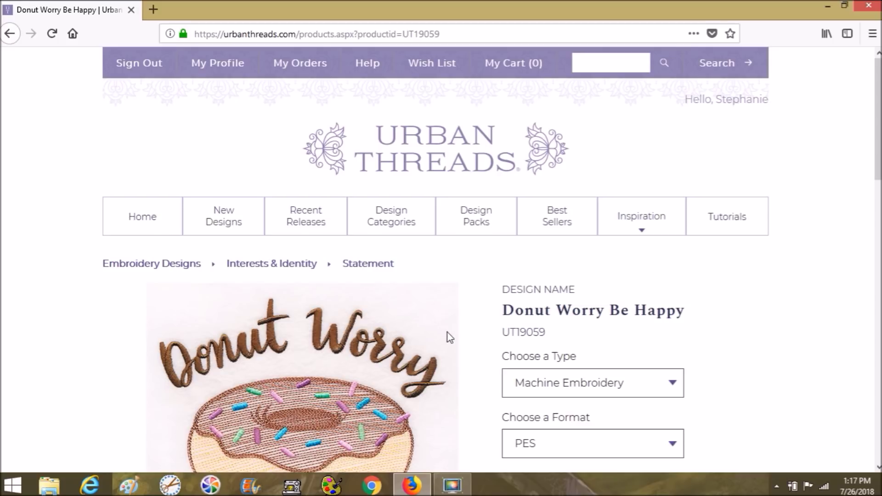
# Step: Add the 3.86"W x 3.78"H (98 x 96 mm) Donut Worry Be Happy design to the cart
pyautogui.scroll(-3, 449, 336)
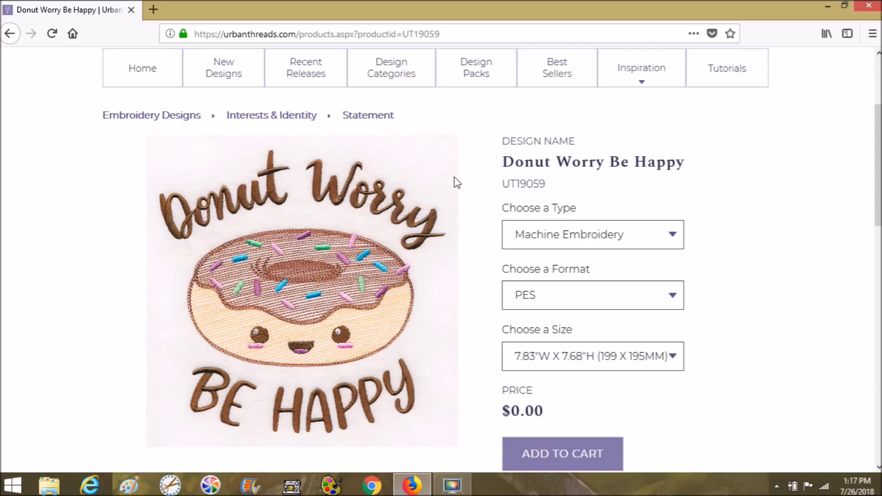
pyautogui.scroll(-3, 464, 216)
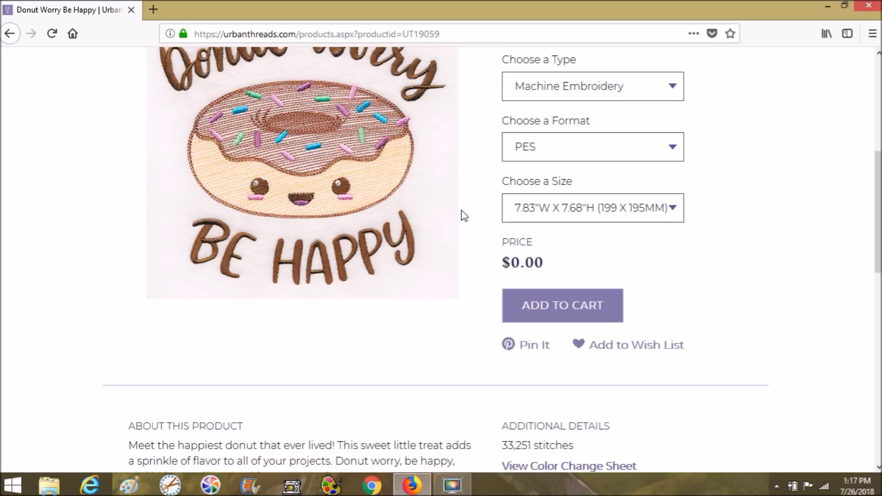
pyautogui.scroll(2, 464, 216)
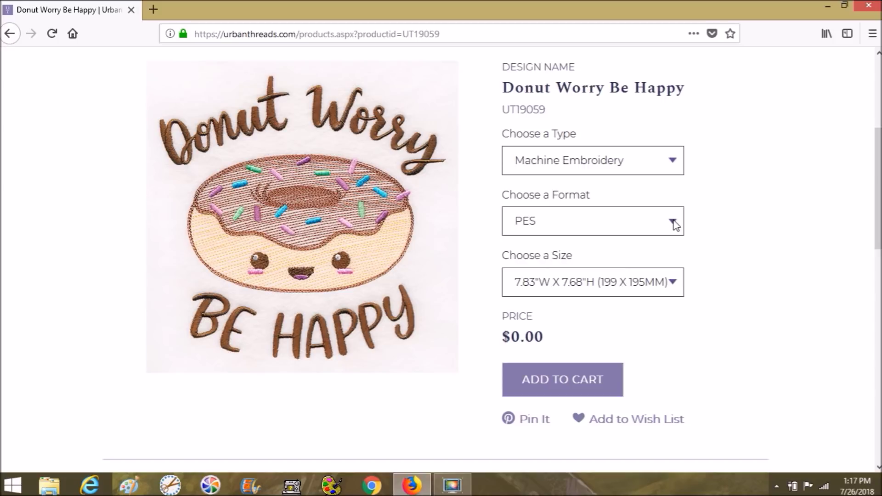
pyautogui.click(673, 281)
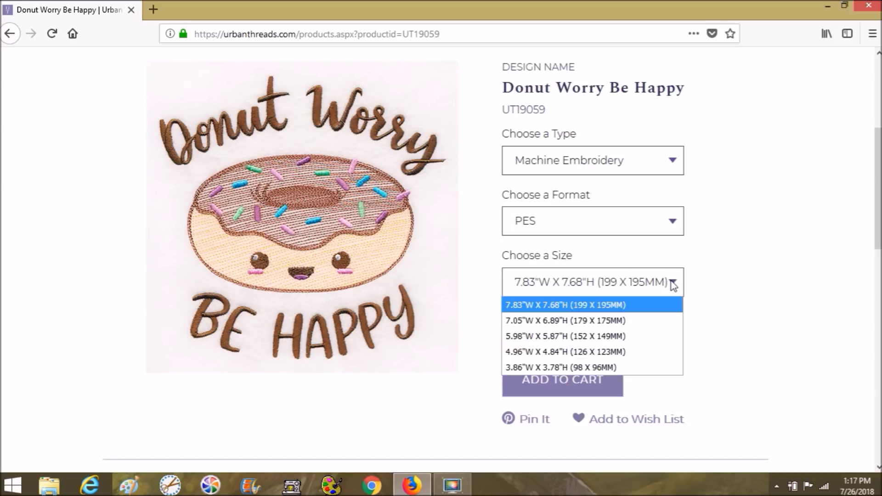
pyautogui.click(574, 368)
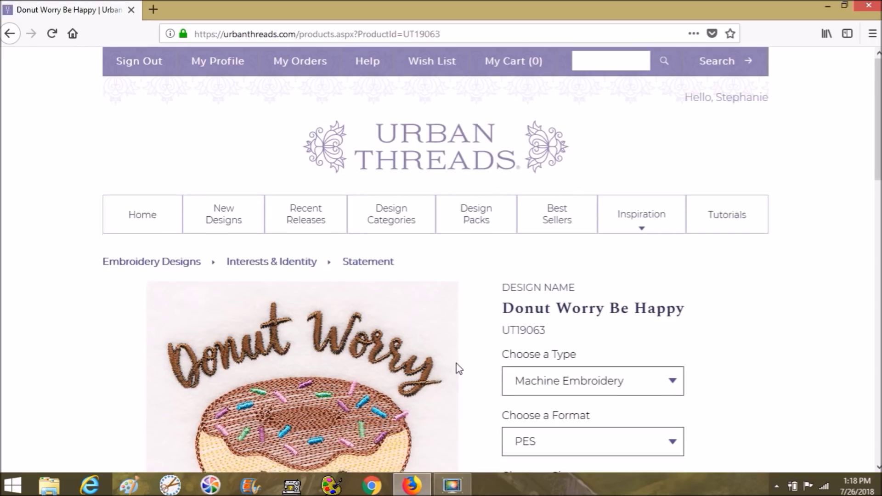
pyautogui.scroll(-3, 453, 368)
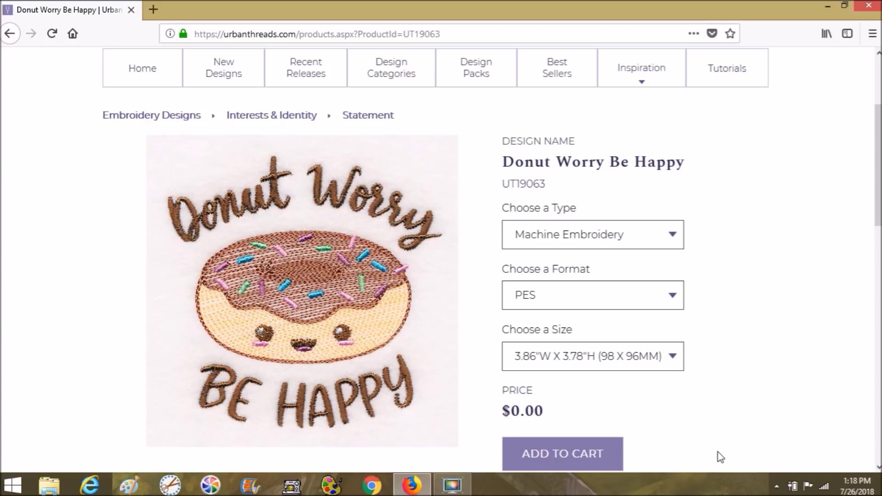
pyautogui.scroll(-2, 730, 383)
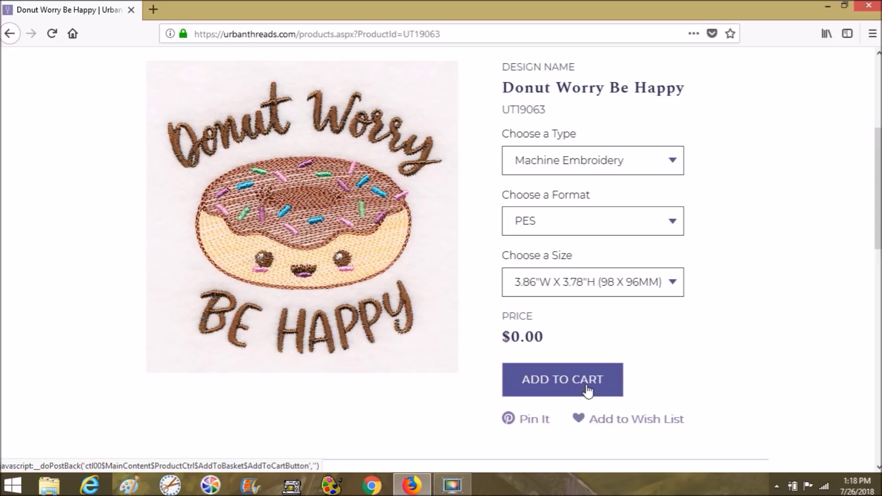
pyautogui.click(587, 386)
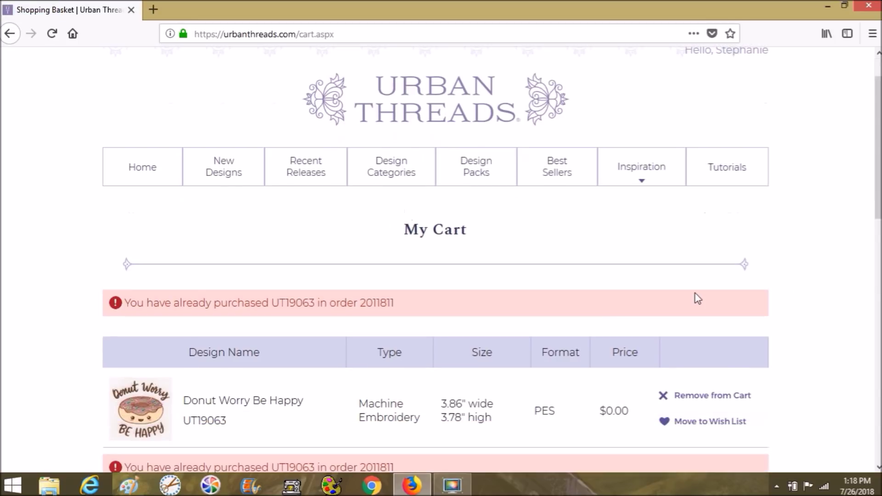
# Step: Review the cart's already-purchased notice for the 3.86-inch design, then go to My Orders
pyautogui.scroll(-1, 693, 297)
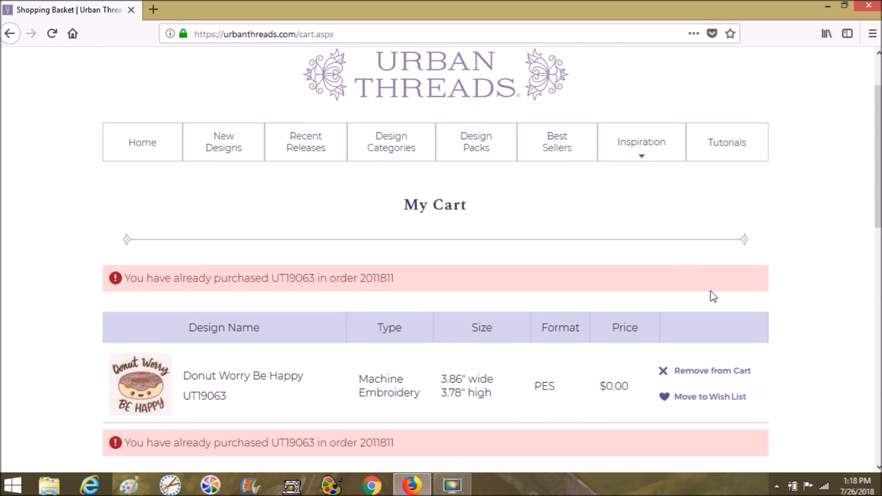
pyautogui.scroll(-4, 843, 294)
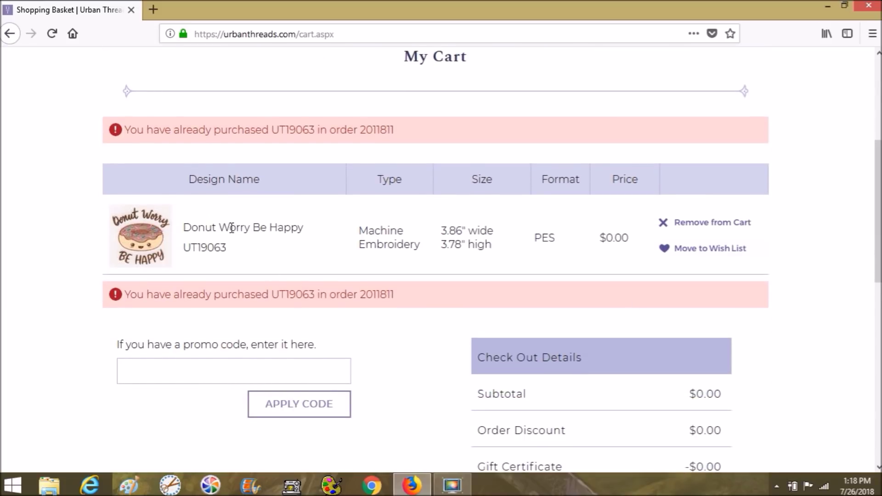
pyautogui.scroll(-3, 368, 257)
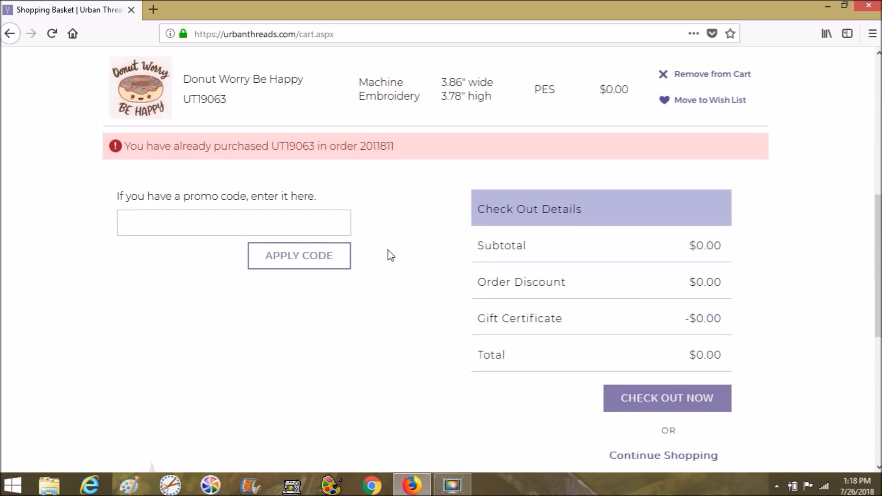
pyautogui.scroll(2, 390, 255)
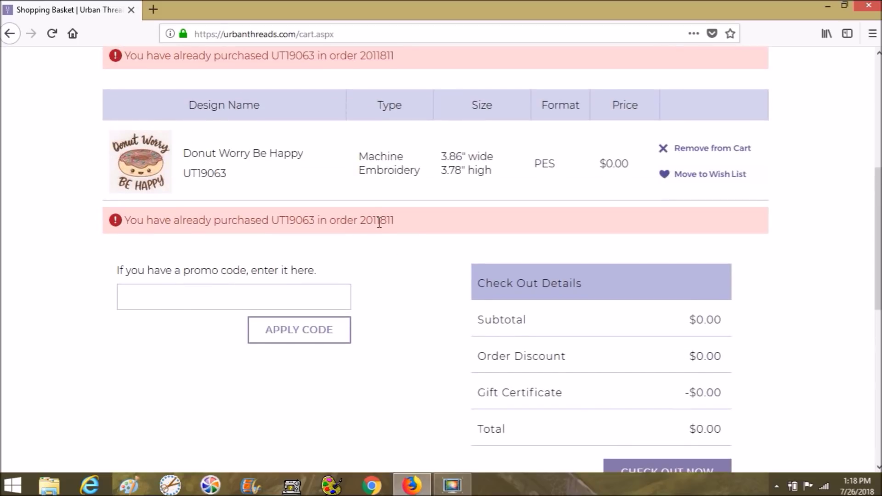
pyautogui.scroll(-6, 396, 258)
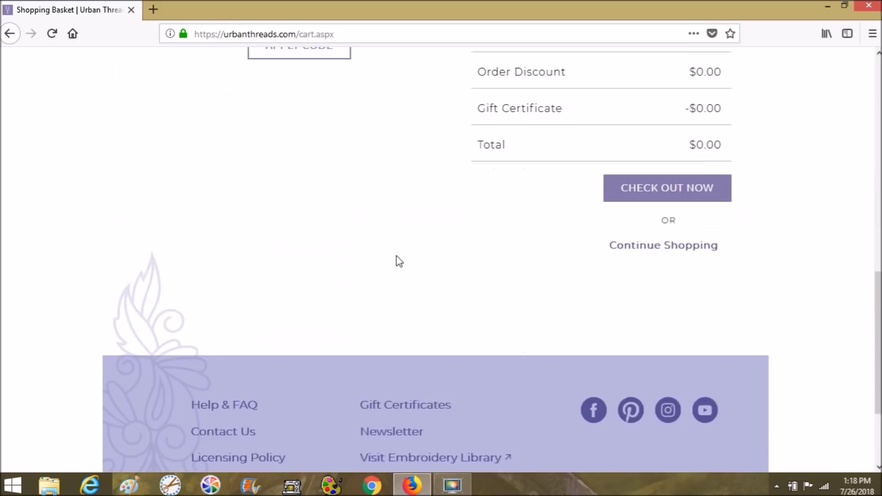
pyautogui.scroll(10, 397, 260)
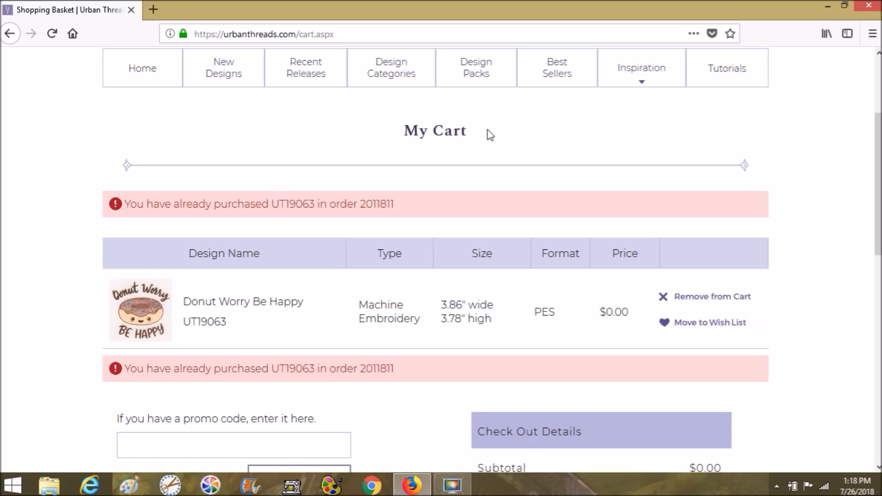
pyautogui.scroll(1, 792, 186)
pyautogui.scroll(3, 792, 186)
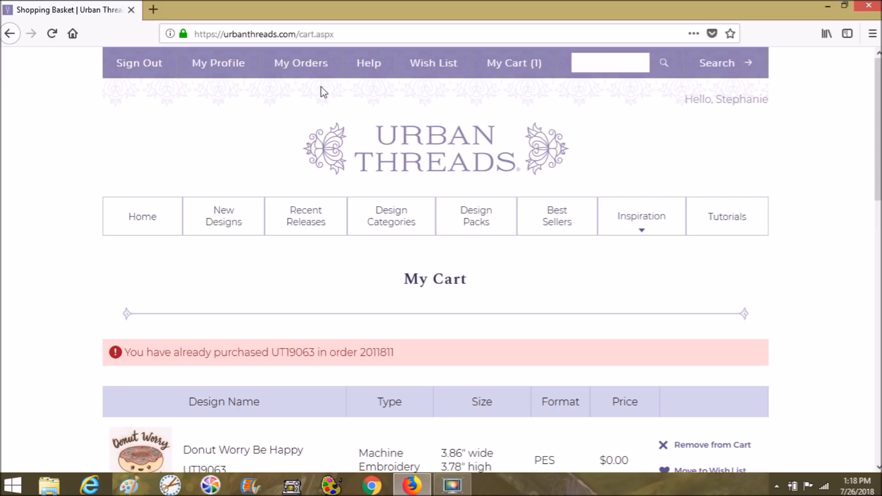
pyautogui.click(311, 70)
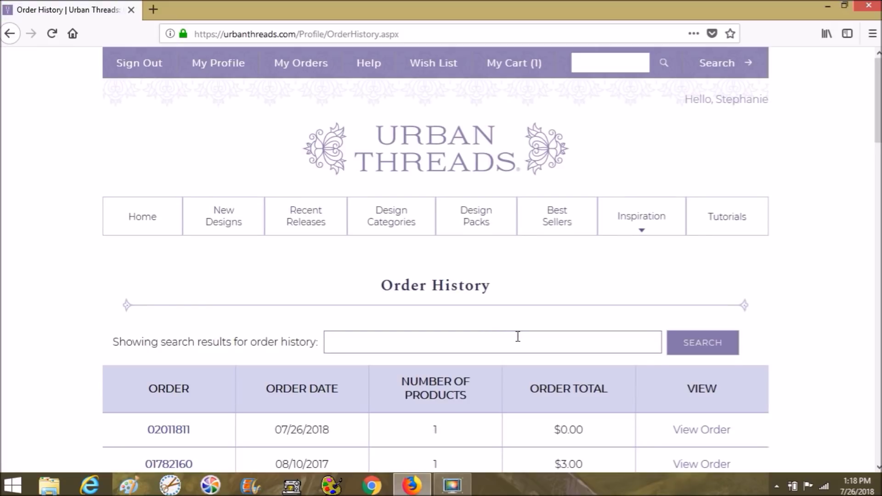
# Step: Download the 07/26/2018 order's Donut Worry design as an unzipped PES file
pyautogui.scroll(-3, 518, 338)
pyautogui.scroll(-8, 519, 342)
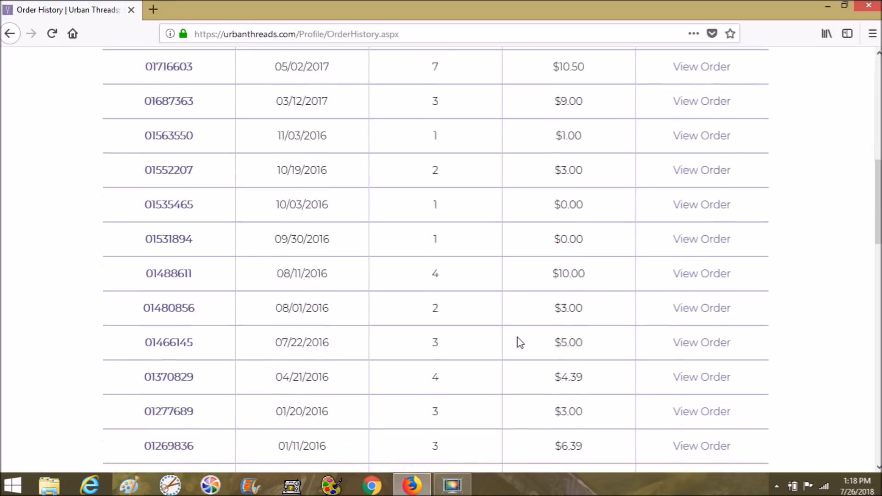
pyautogui.scroll(6, 518, 343)
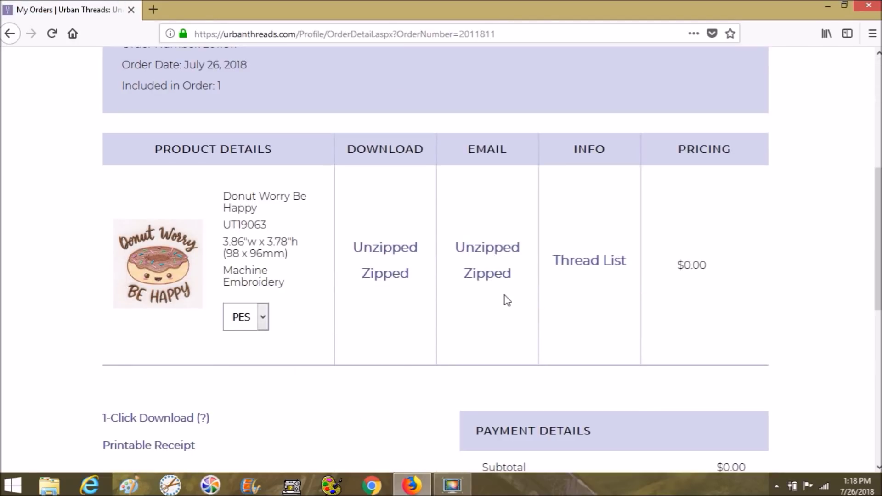
pyautogui.click(388, 251)
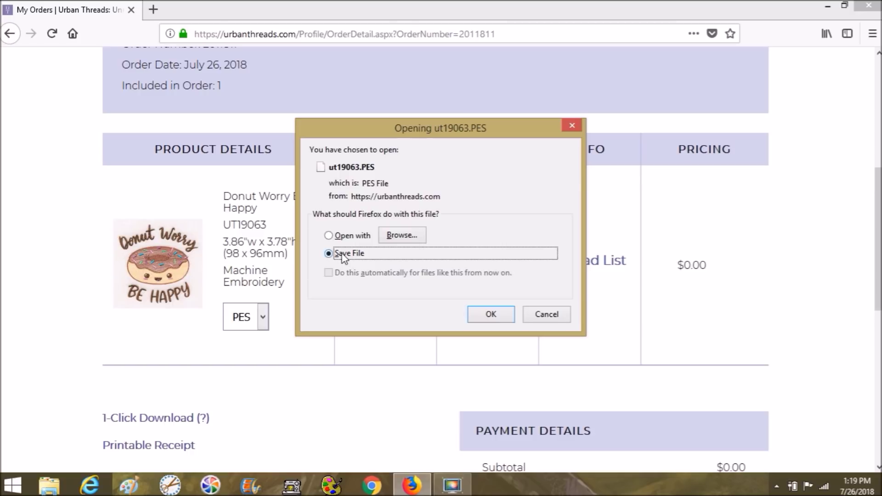
# Step: Save ut19063.PES and open its Downloads folder from Firefox's downloads list
pyautogui.click(490, 316)
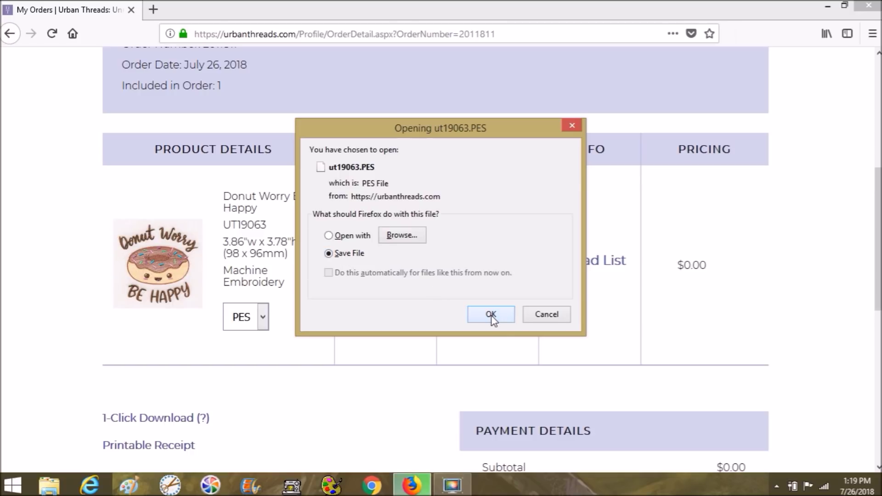
pyautogui.click(490, 315)
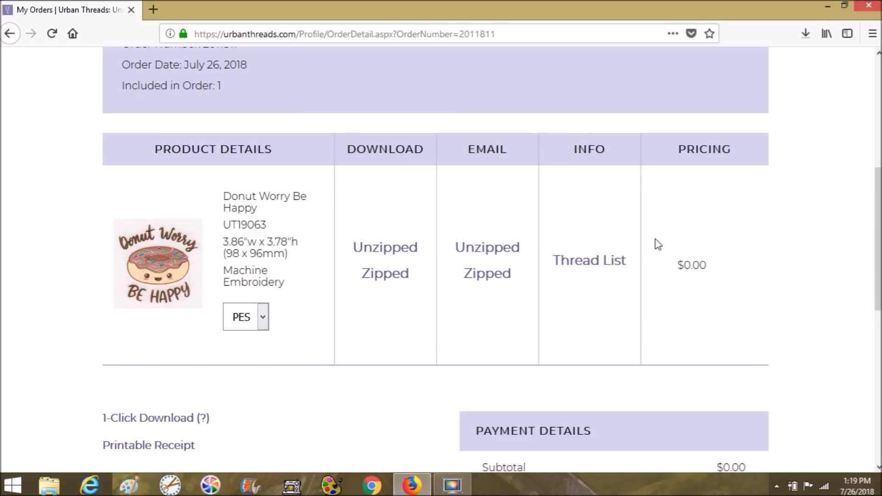
pyautogui.click(805, 36)
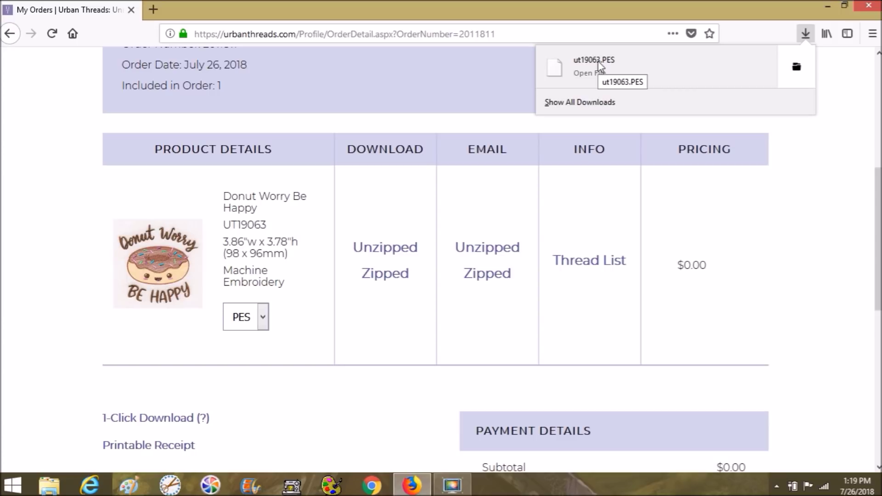
pyautogui.click(797, 69)
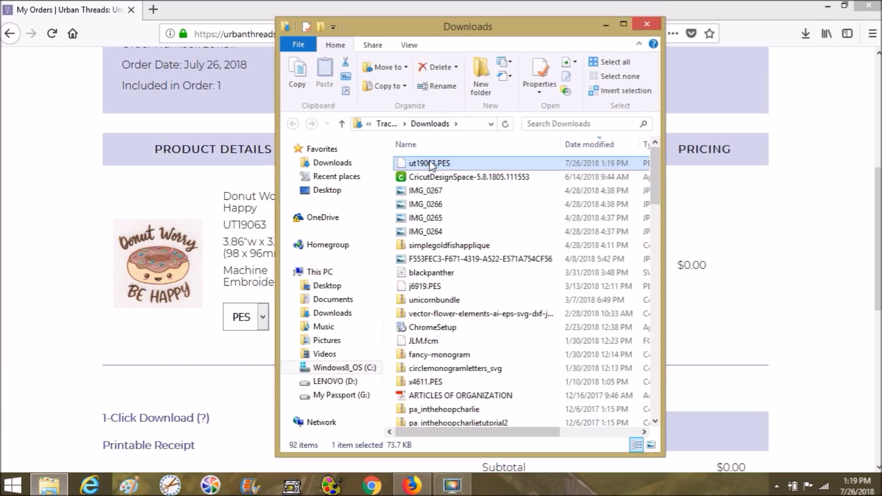
# Step: Move ut19063.PES to the Desktop, replacing the older copy, then close Explorer and Firefox
pyautogui.moveTo(431, 165); pyautogui.dragTo(352, 285)
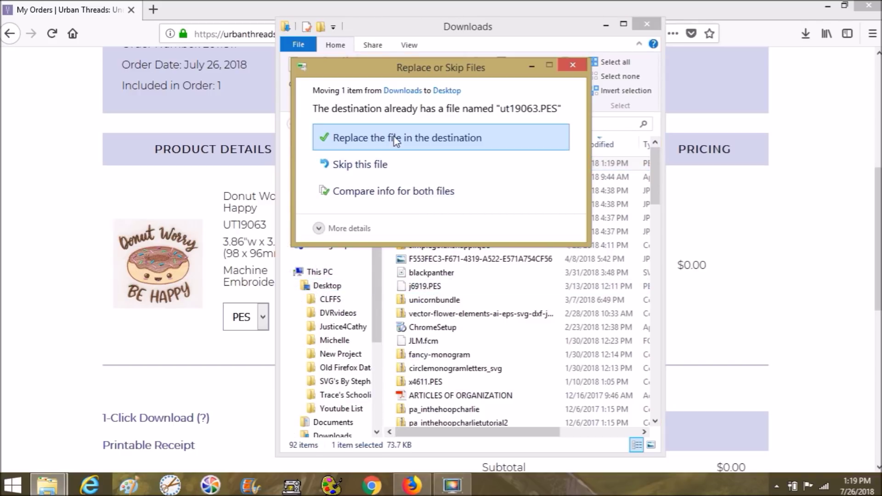
pyautogui.click(394, 141)
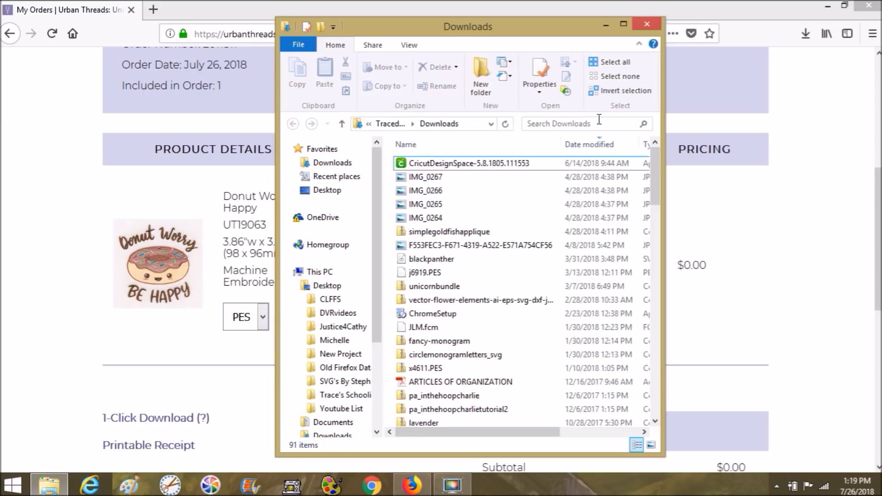
pyautogui.click(652, 22)
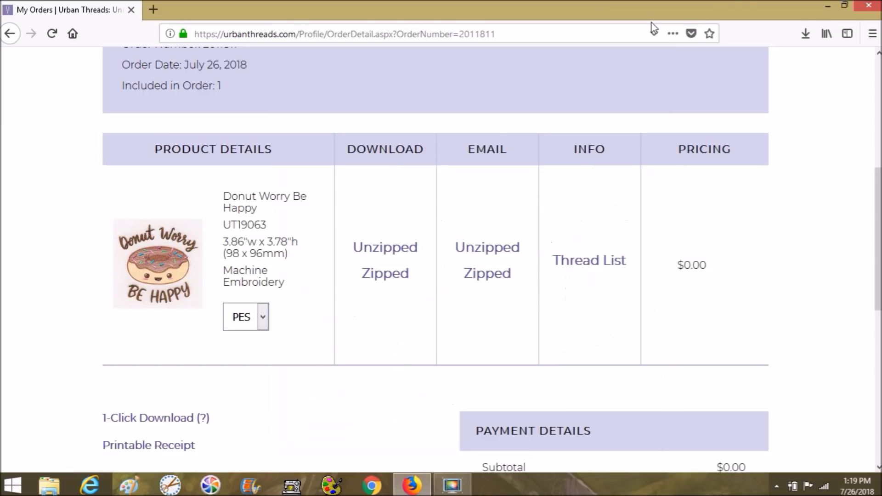
pyautogui.click(871, 8)
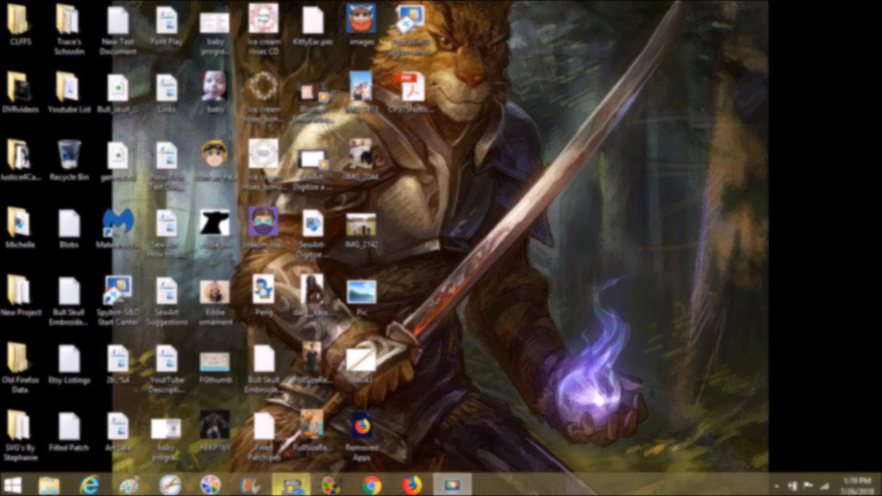
# Step: Launch SewWhat-Pro from the taskbar with an empty untitled file
pyautogui.click(294, 487)
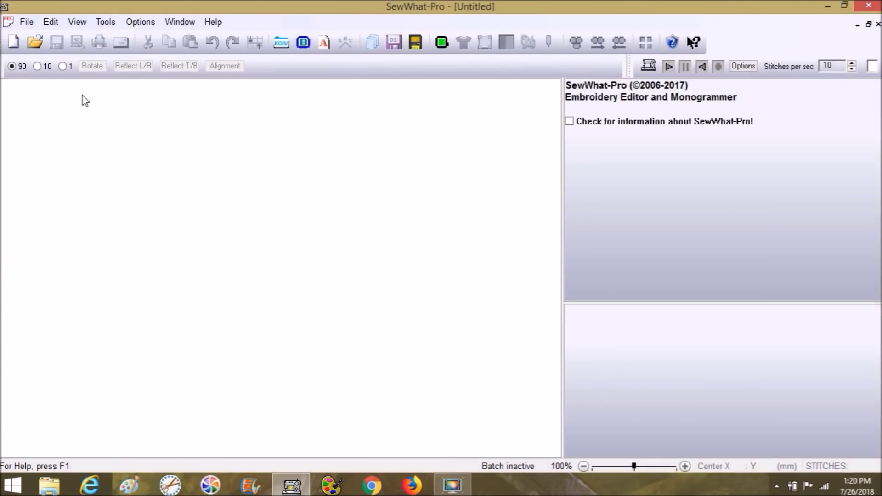
# Step: Open ut19063.PES from the Desktop and bring up the Resize Selected Pattern(s) dialog
pyautogui.click(26, 26)
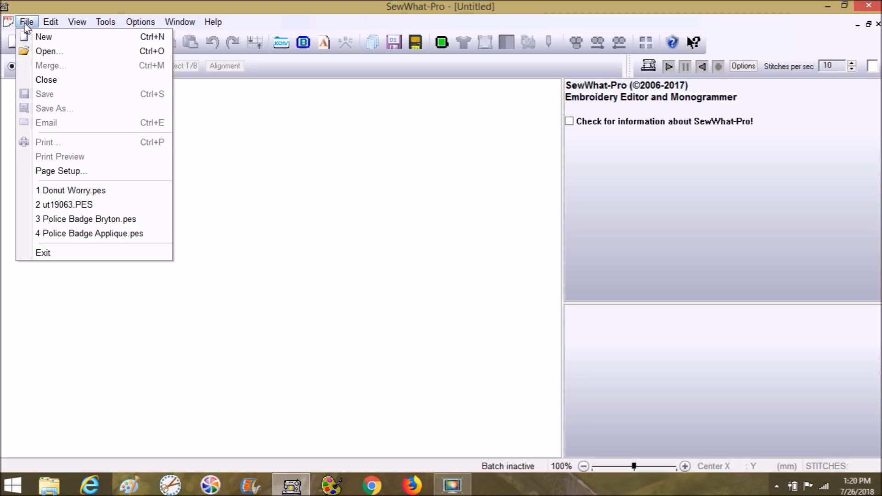
pyautogui.click(29, 27)
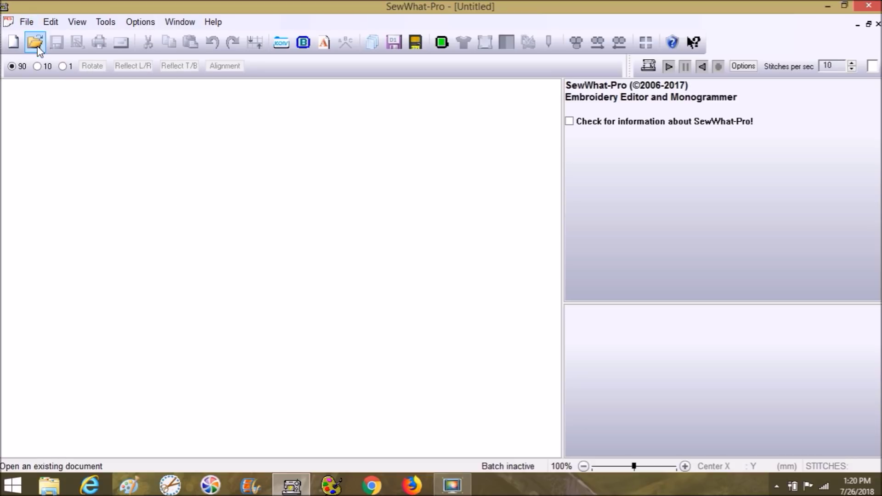
pyautogui.click(36, 45)
pyautogui.click(36, 43)
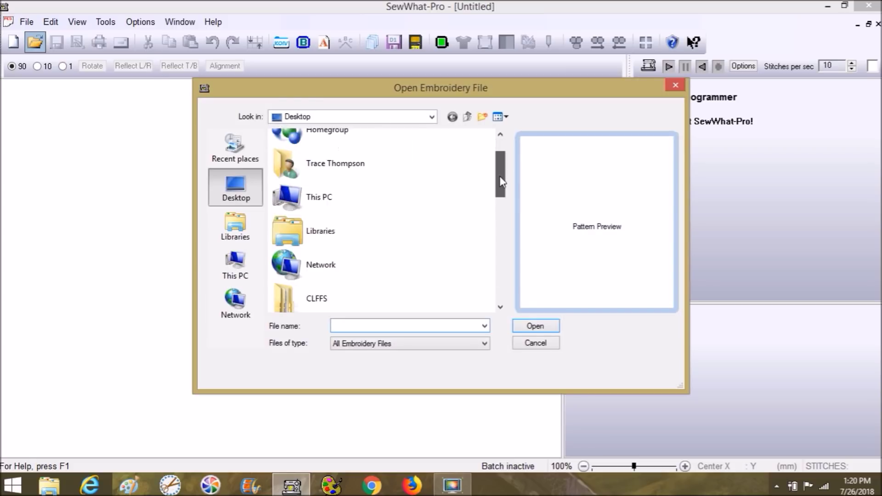
pyautogui.moveTo(502, 182); pyautogui.dragTo(502, 287)
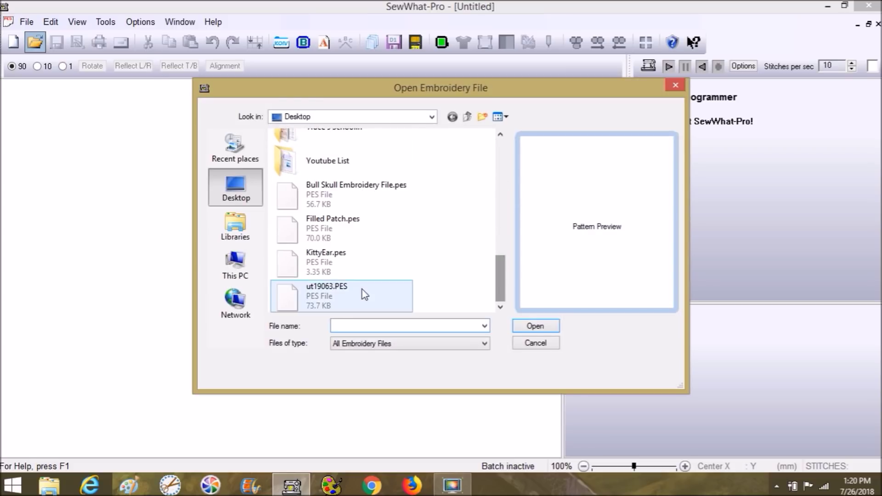
pyautogui.click(324, 300)
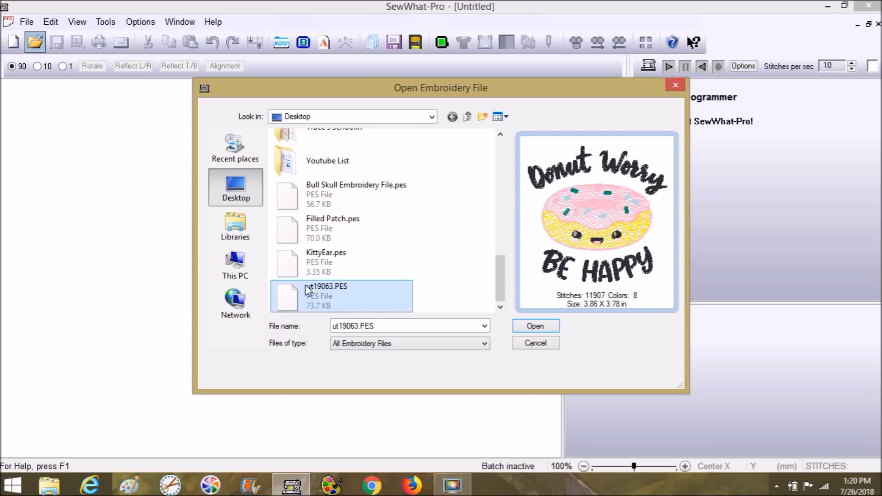
pyautogui.click(548, 327)
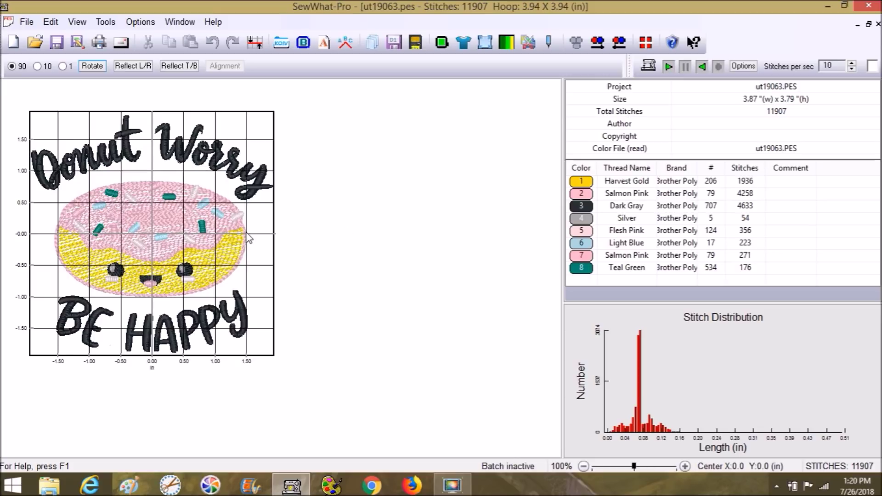
pyautogui.click(485, 43)
# Step: Resize the design to 3 in wide (2.94 in tall, aspect ratio locked) and deselect it
pyautogui.moveTo(452, 203); pyautogui.dragTo(416, 206)
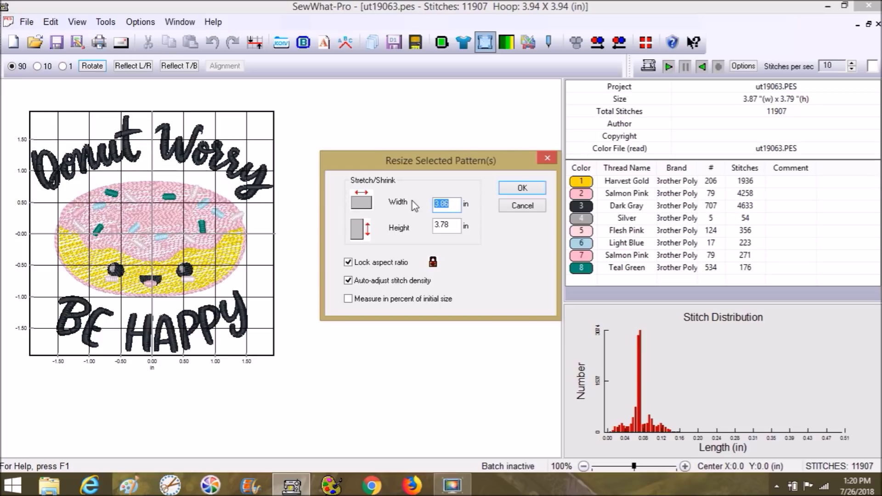
pyautogui.write('3')
pyautogui.click(537, 189)
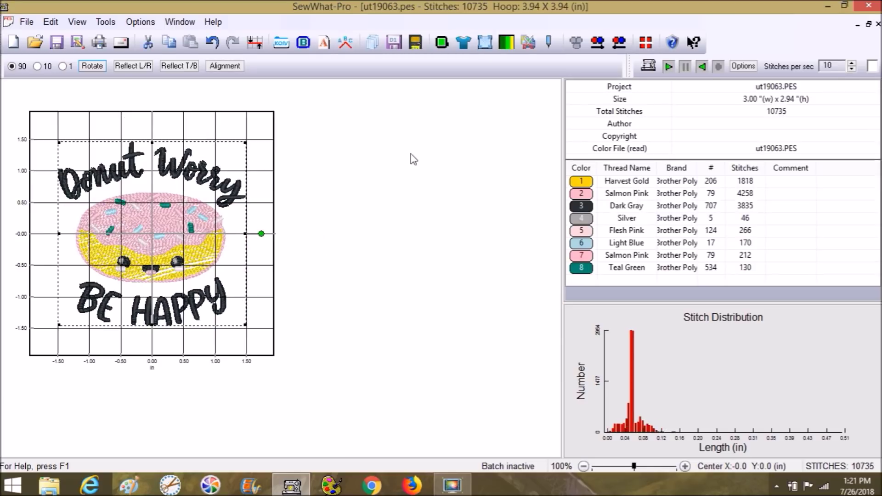
pyautogui.click(150, 352)
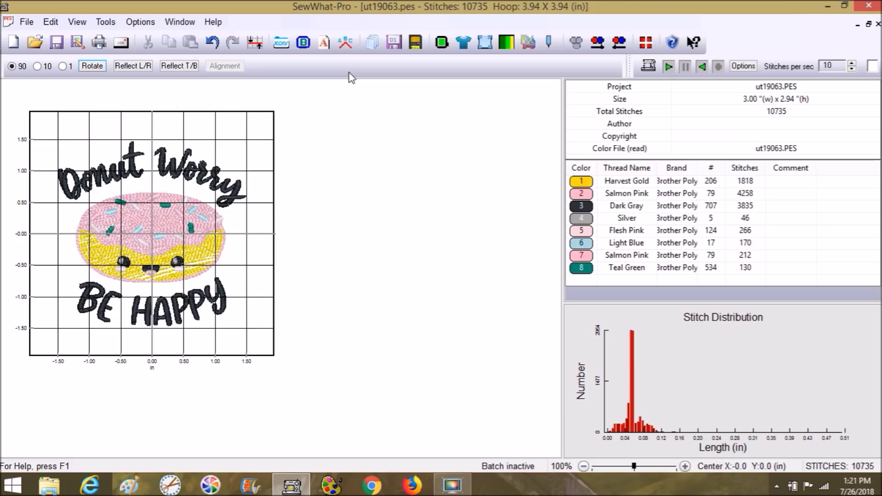
# Step: Try a point-by-point custom border, abandon it, and reopen the Add Border Stitches options
pyautogui.click(302, 42)
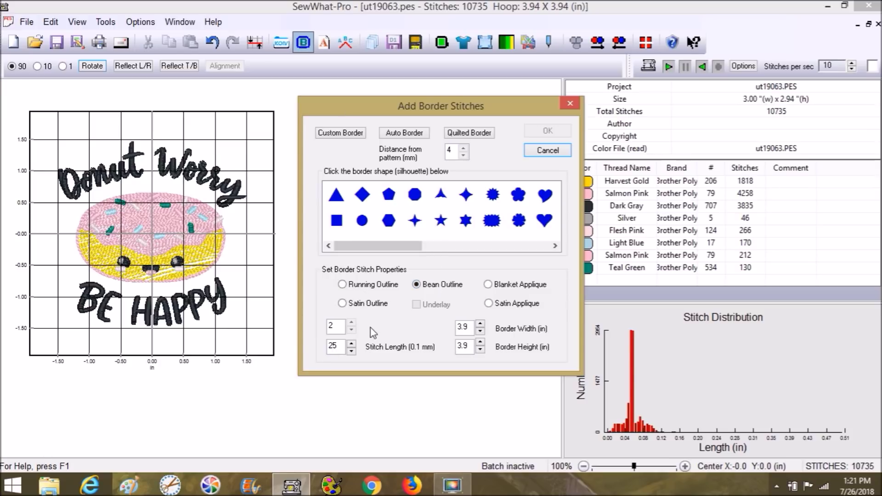
pyautogui.click(342, 134)
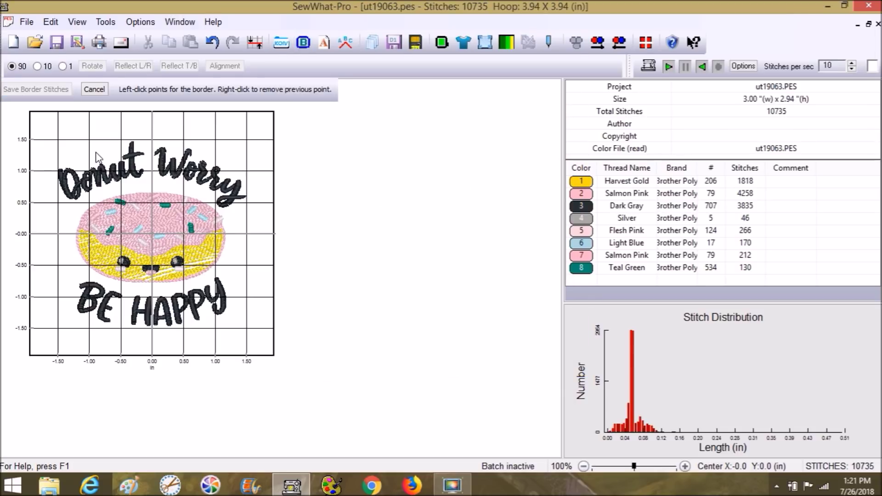
pyautogui.click(38, 171)
pyautogui.click(49, 209)
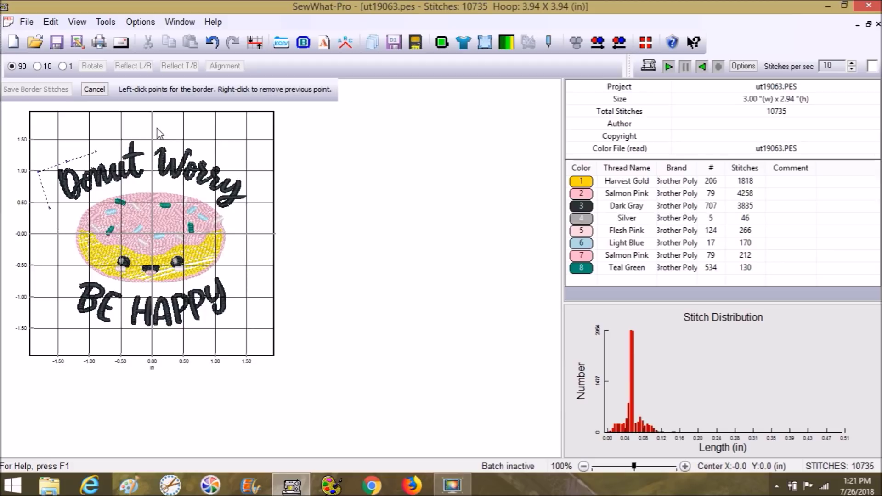
pyautogui.click(98, 90)
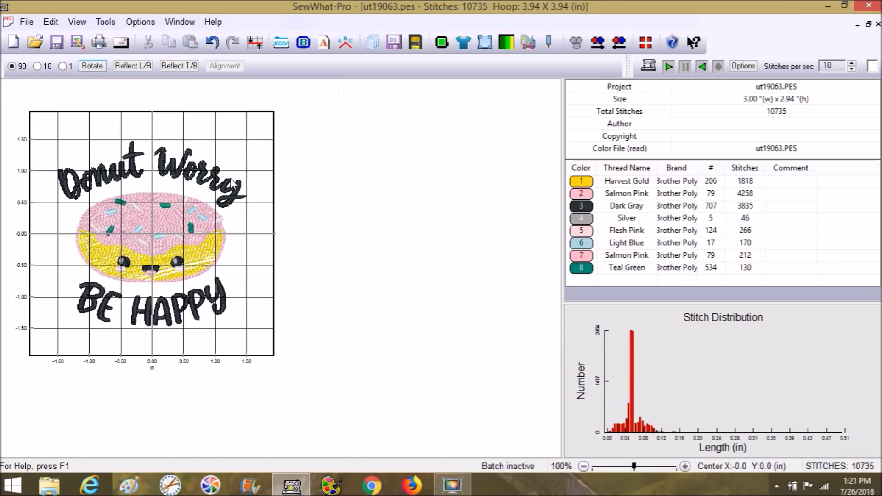
pyautogui.click(303, 42)
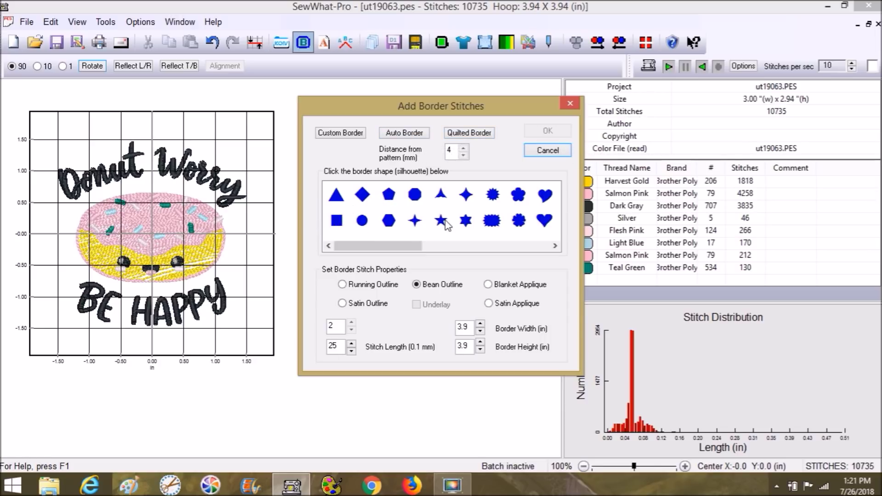
# Step: Add a 4 mm Bean Outline auto border that follows the Donut Worry design's shape
pyautogui.moveTo(418, 244); pyautogui.dragTo(367, 246)
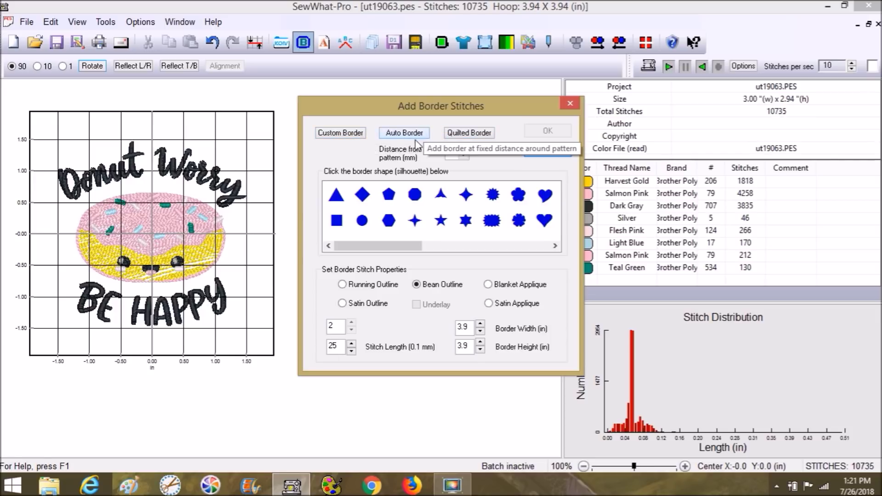
pyautogui.click(404, 136)
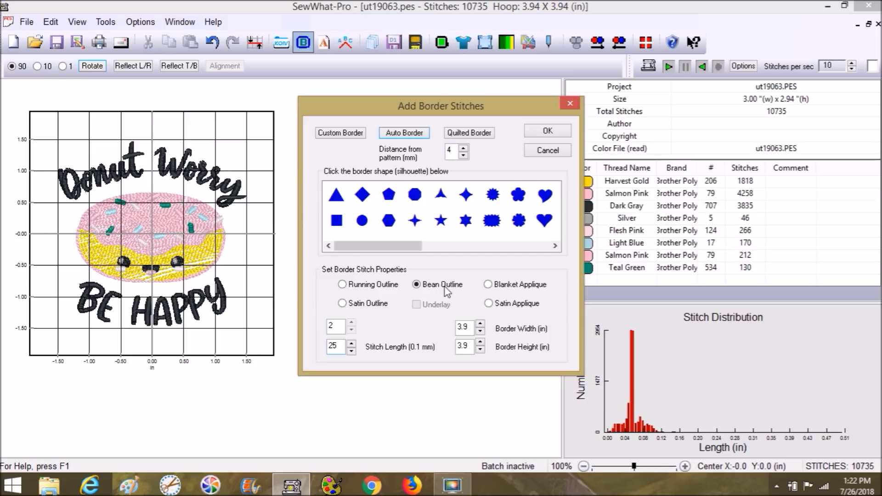
pyautogui.click(543, 134)
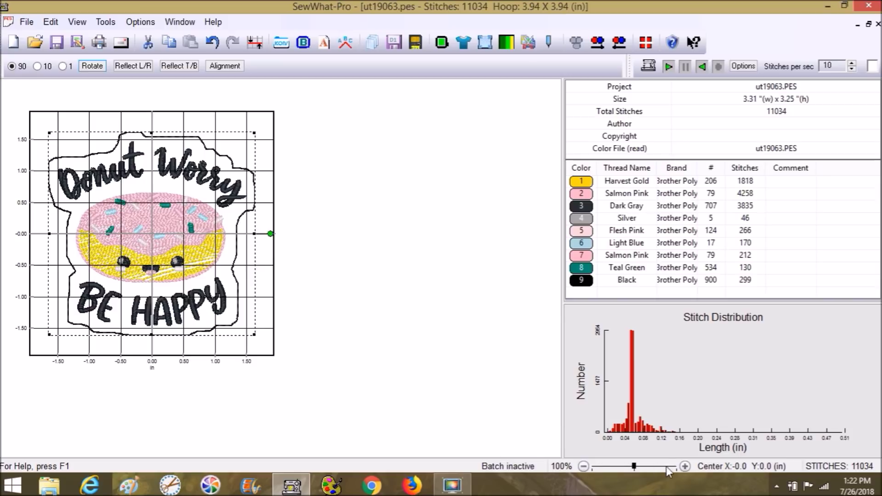
# Step: Change border thread 9 from Black to Royal Purple 869 and zoom in to check it
pyautogui.click(578, 283)
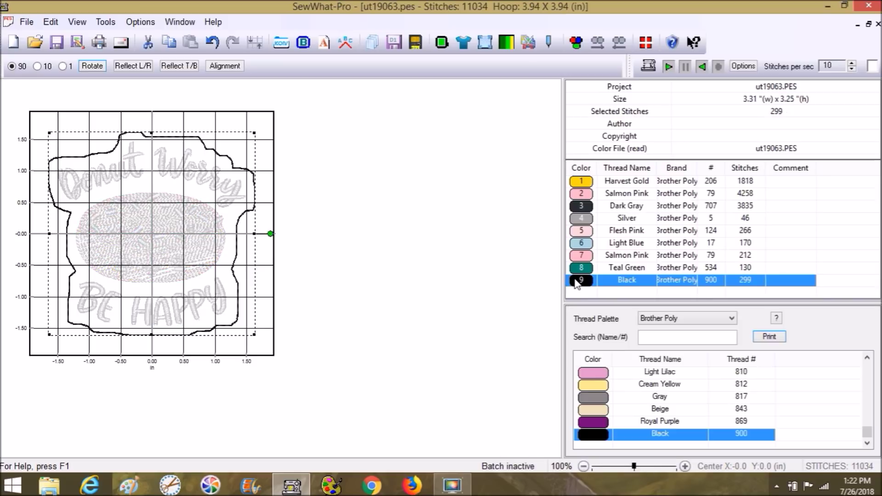
pyautogui.click(604, 425)
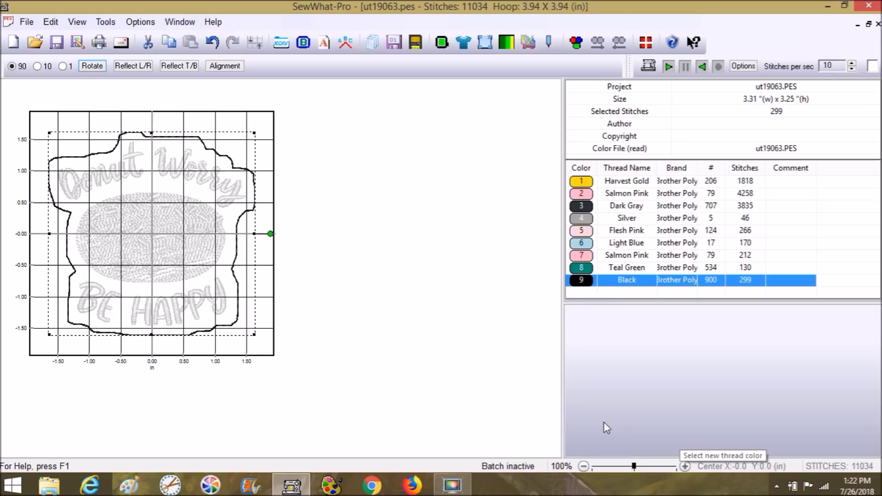
pyautogui.click(667, 466)
pyautogui.click(666, 465)
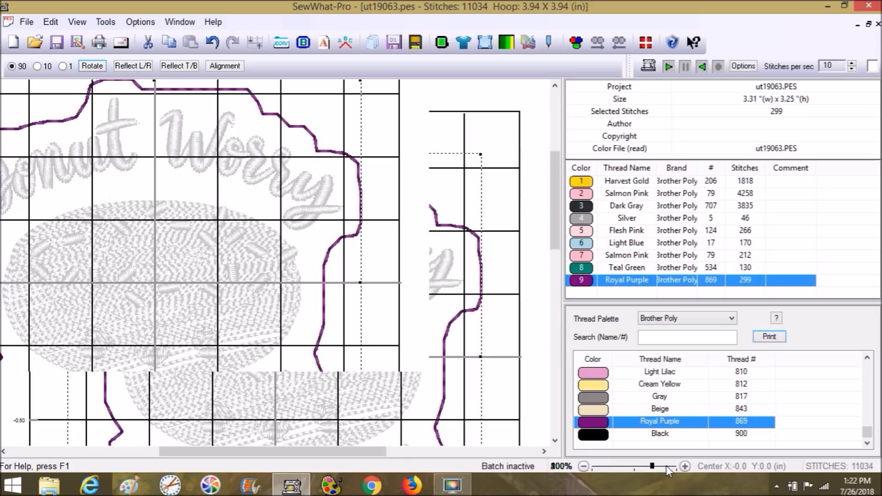
pyautogui.click(666, 464)
pyautogui.moveTo(369, 452); pyautogui.dragTo(494, 456)
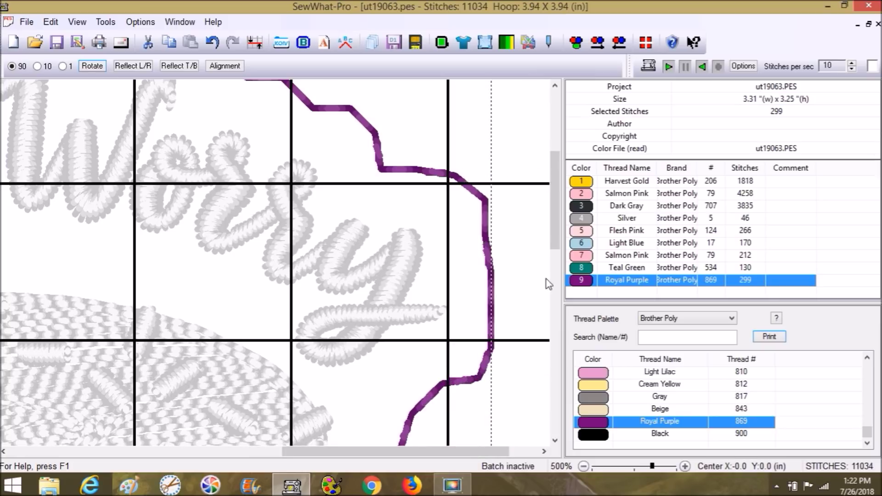
# Step: Zoom back out to the whole design and reselect the Royal Purple border thread
pyautogui.click(622, 467)
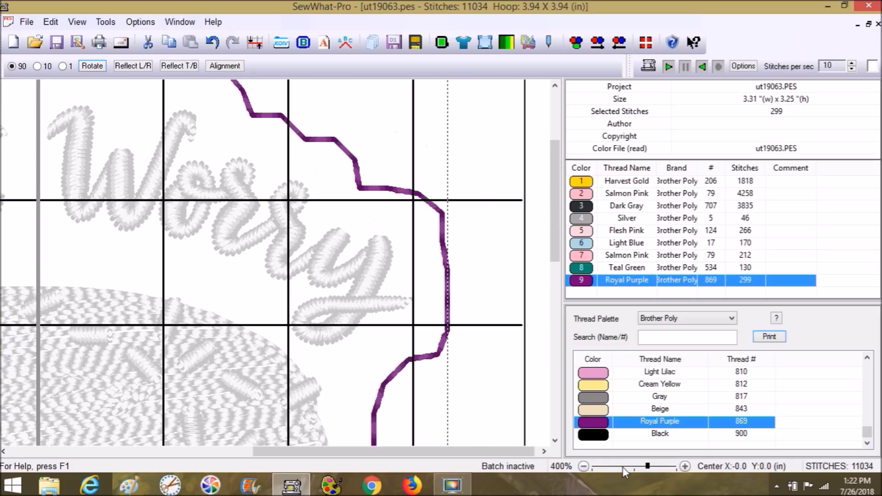
pyautogui.click(622, 467)
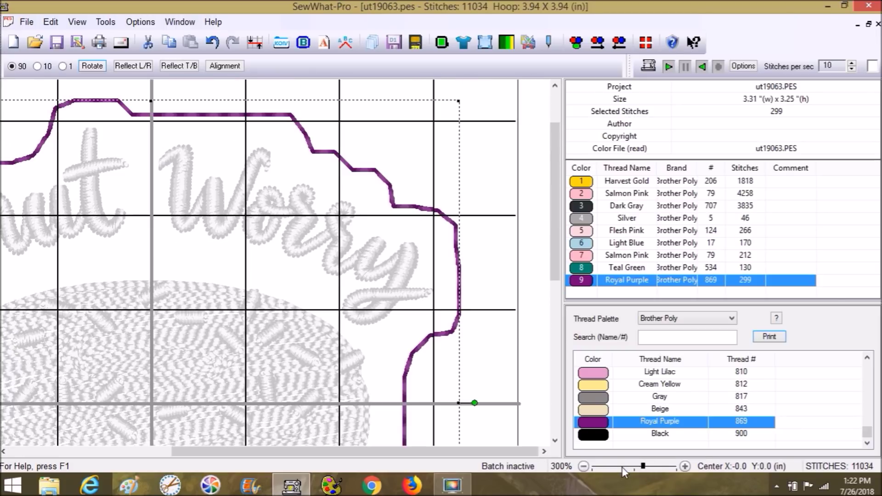
pyautogui.click(622, 466)
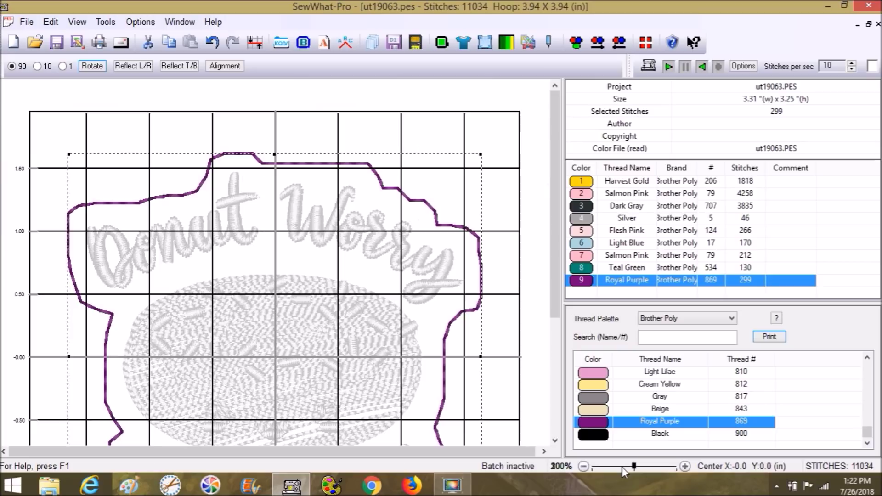
pyautogui.click(622, 468)
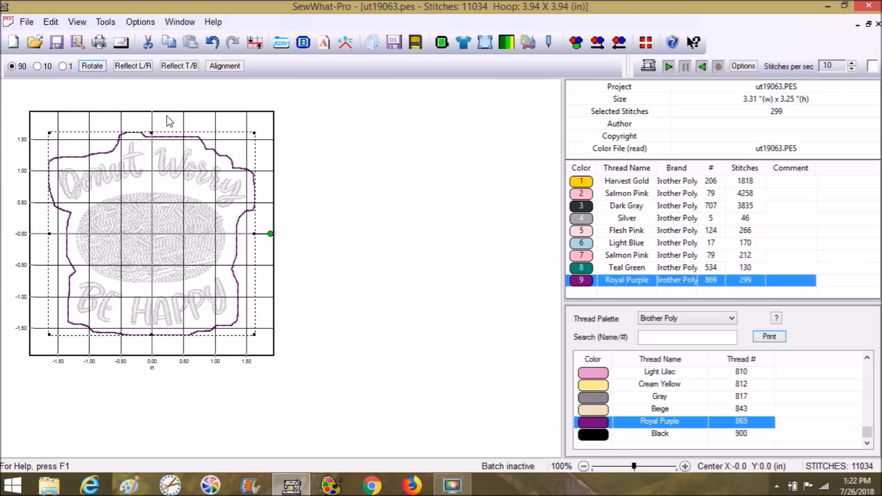
pyautogui.click(269, 127)
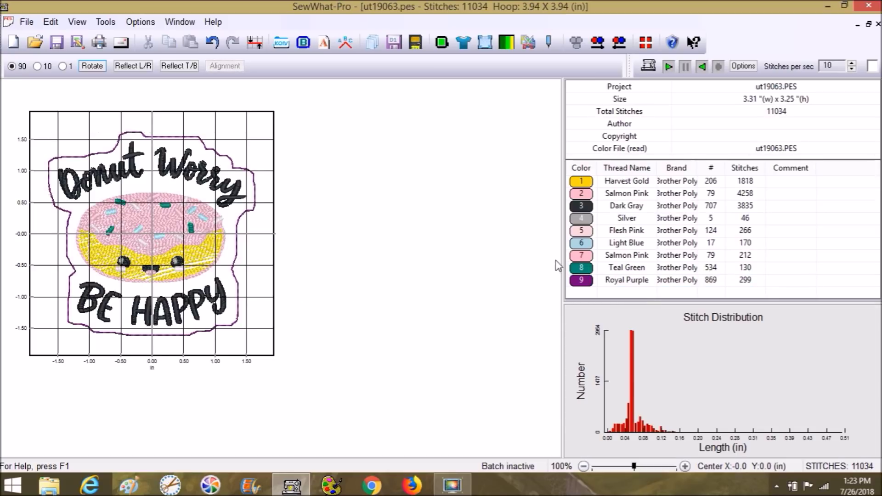
pyautogui.click(591, 283)
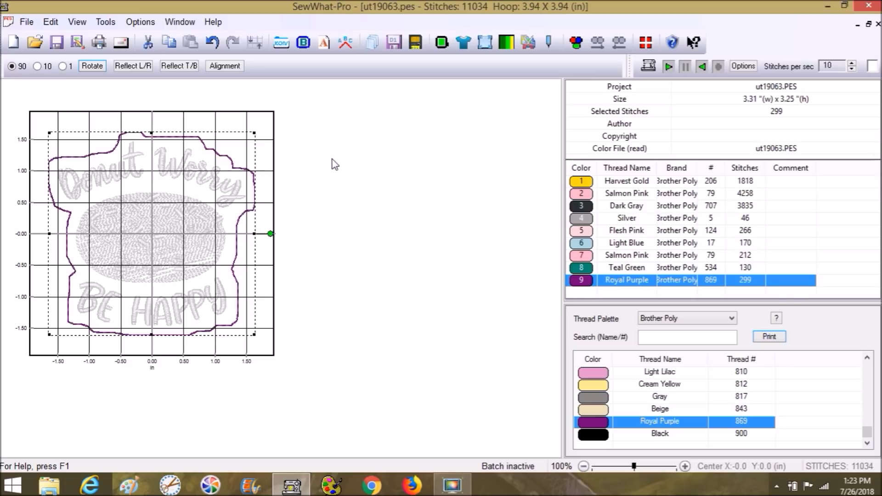
pyautogui.click(57, 23)
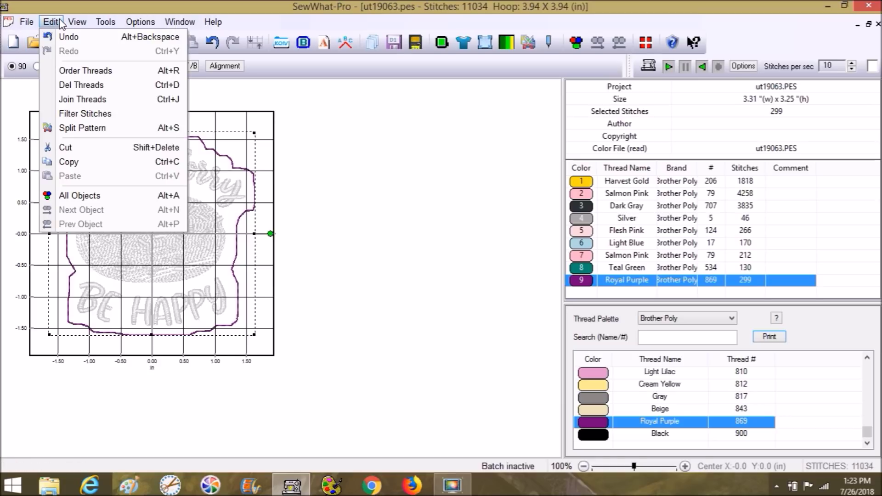
# Step: In Edit > Order Threads, give the Royal Purple border thread 9 new order 1
pyautogui.click(57, 22)
pyautogui.click(57, 21)
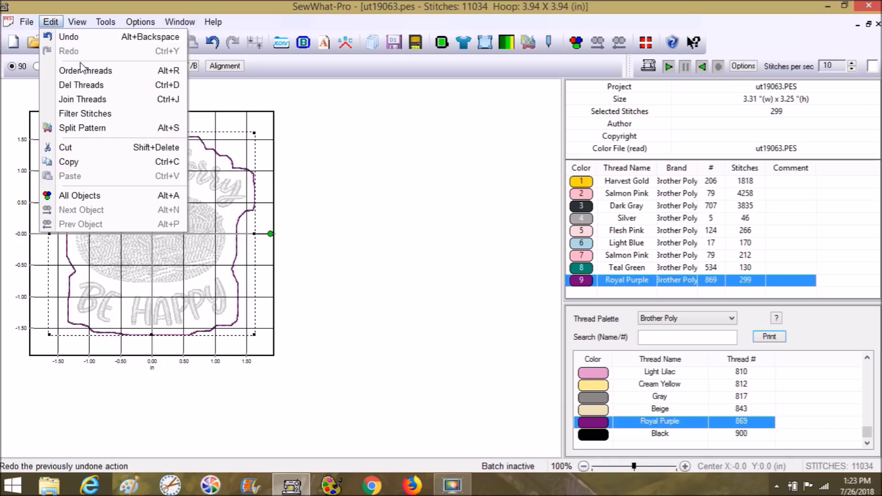
pyautogui.click(85, 71)
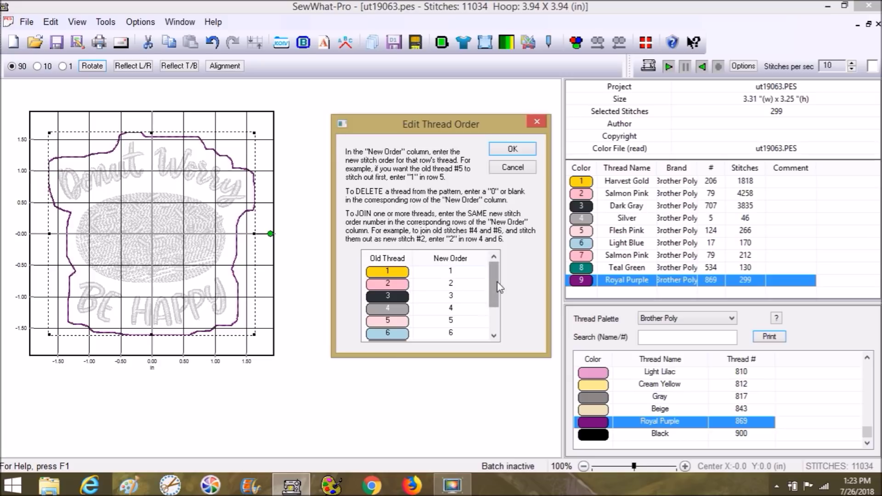
pyautogui.moveTo(494, 262); pyautogui.dragTo(500, 326)
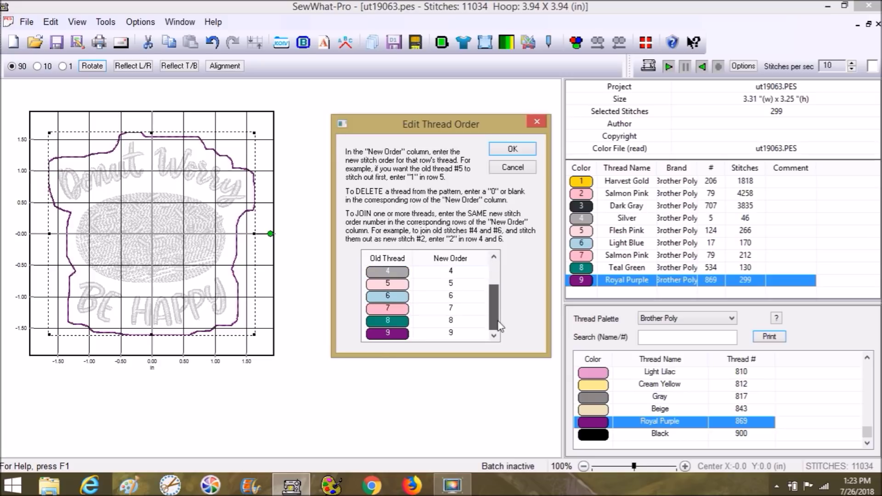
pyautogui.click(444, 332)
pyautogui.moveTo(493, 327); pyautogui.dragTo(493, 283)
# Step: Shift the other threads one place later (2, 3, 4, 5, 6…) and apply the new order
pyautogui.click(454, 273)
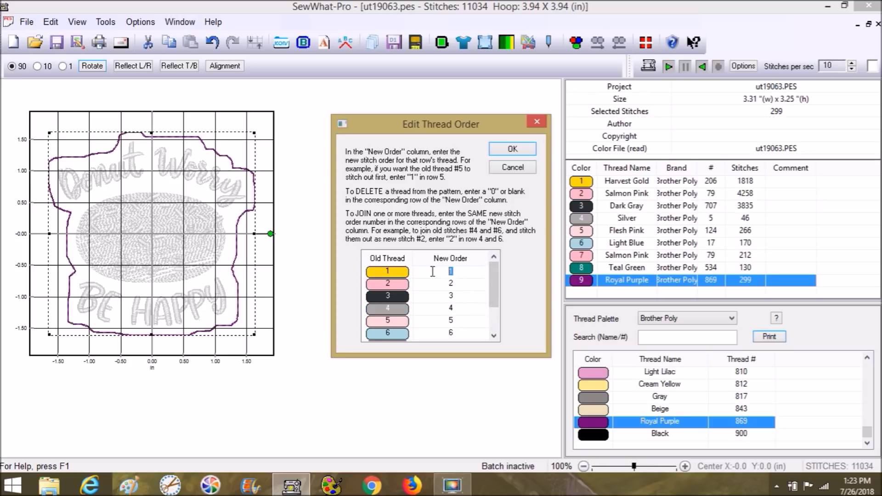
pyautogui.write('2')
pyautogui.click(451, 284)
pyautogui.write('3')
pyautogui.click(418, 294)
pyautogui.write('4')
pyautogui.click(465, 307)
pyautogui.write('5')
pyautogui.click(464, 320)
pyautogui.write('6')
pyautogui.click(494, 336)
pyautogui.click(493, 335)
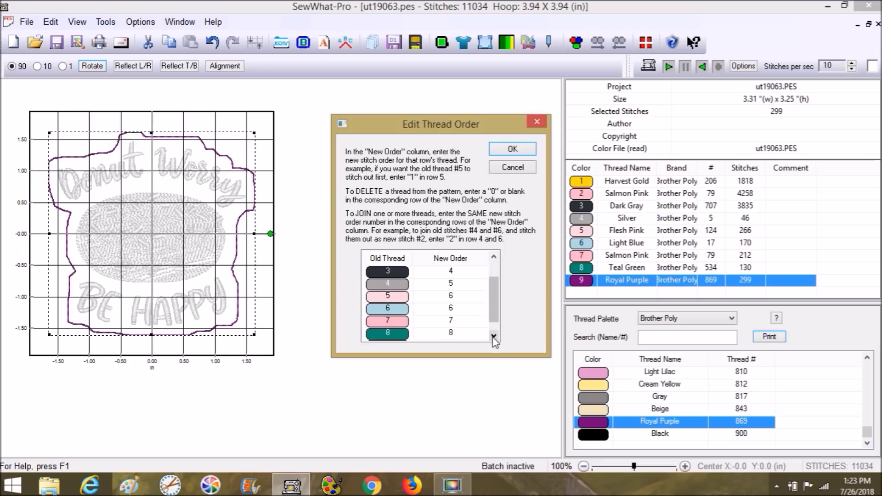
pyautogui.click(461, 308)
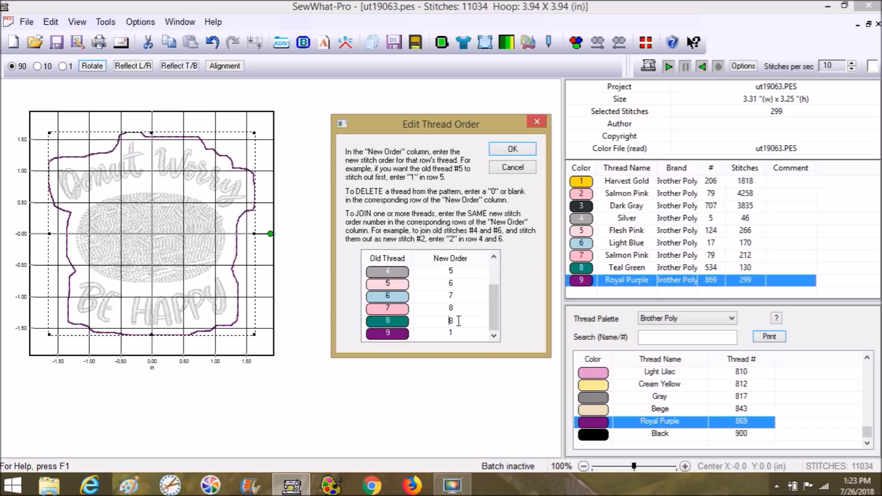
pyautogui.click(516, 153)
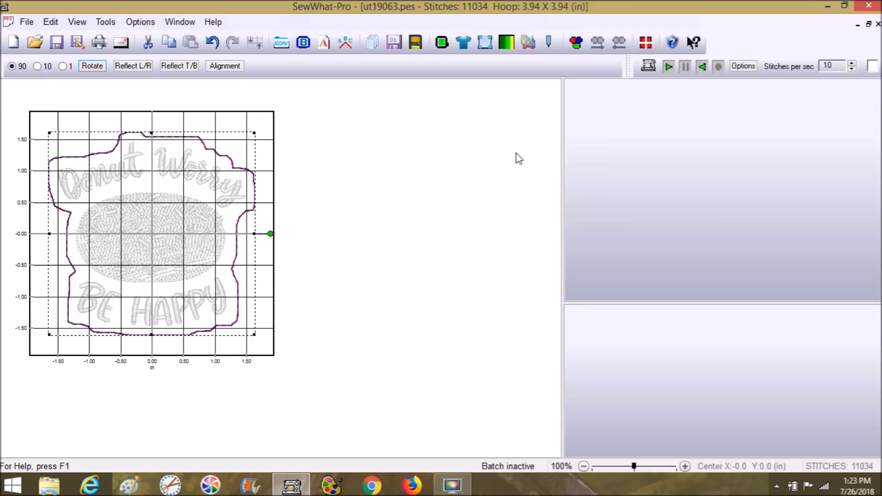